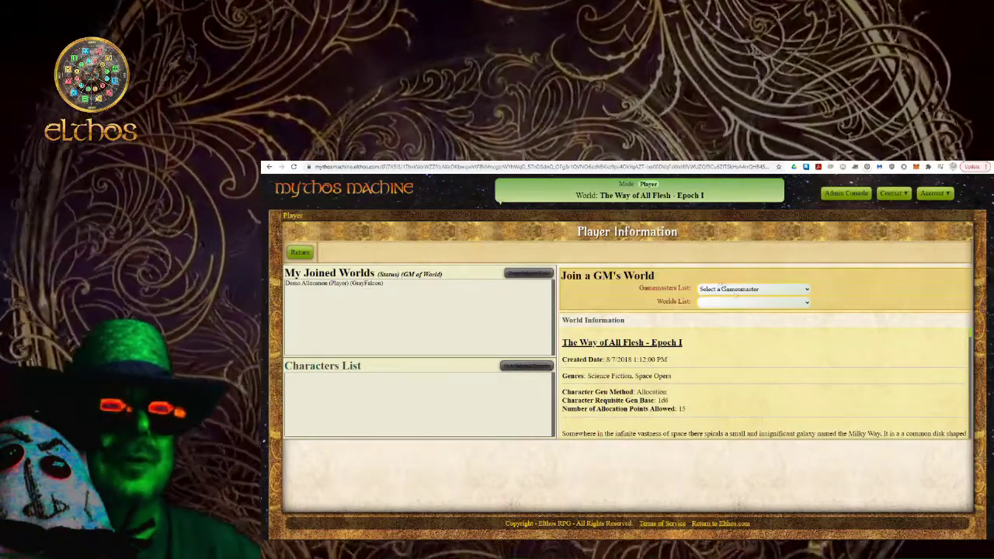
Pick the gamemaster and The Way of All Flesh - Epoch I, then send the invite request
click(738, 290)
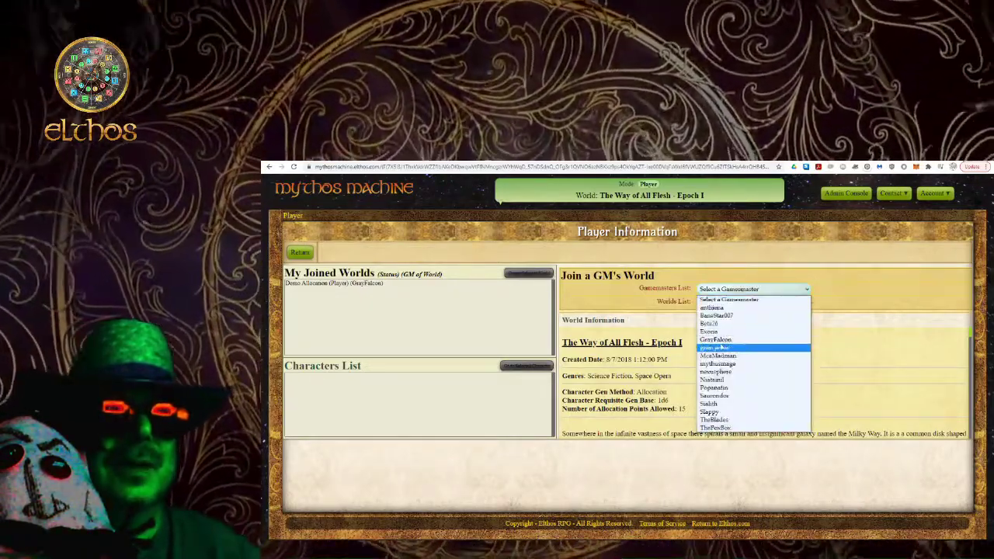
click(765, 340)
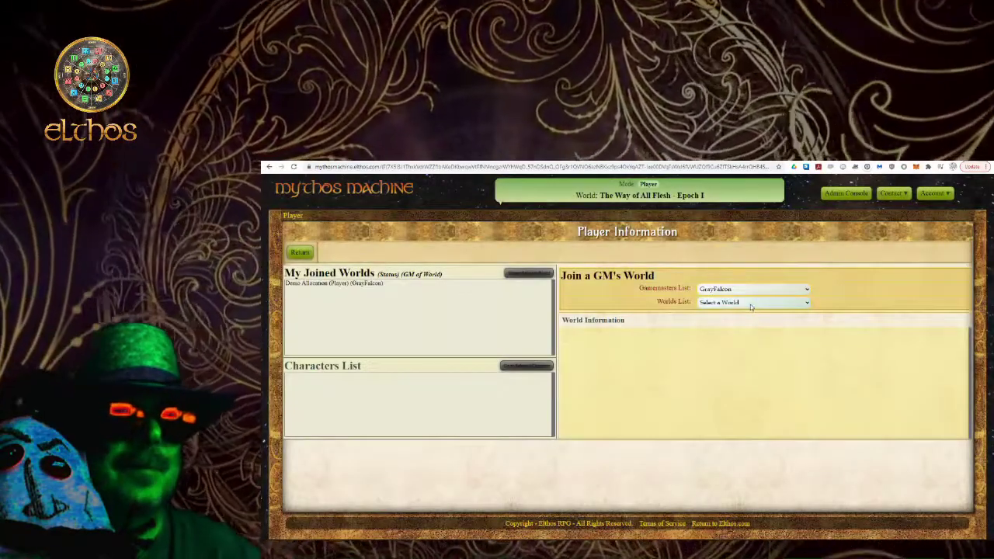
click(750, 303)
click(769, 346)
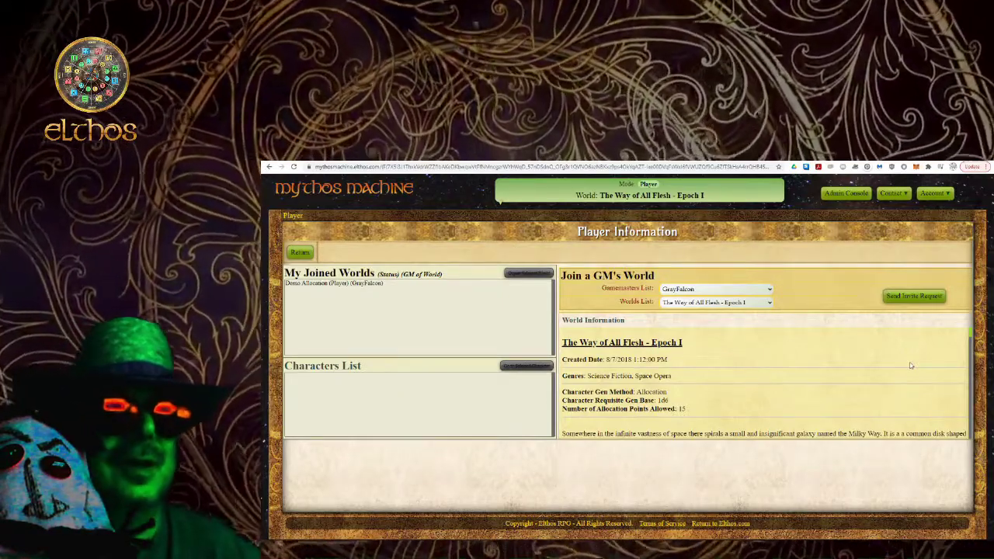
click(913, 296)
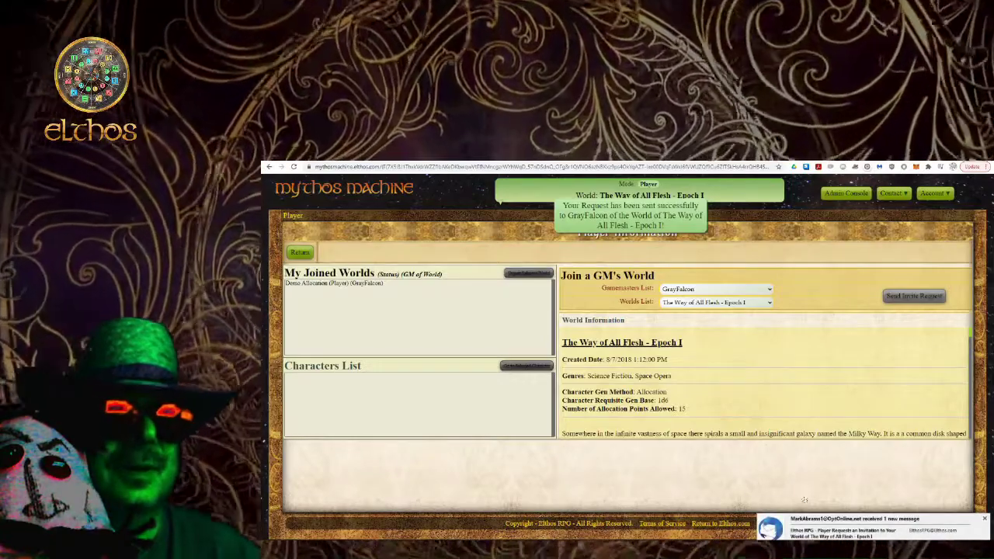
Open the Elthos RPG Player Requests email in Thunderbird and select its fallback acceptance link
key(alt+Tab)
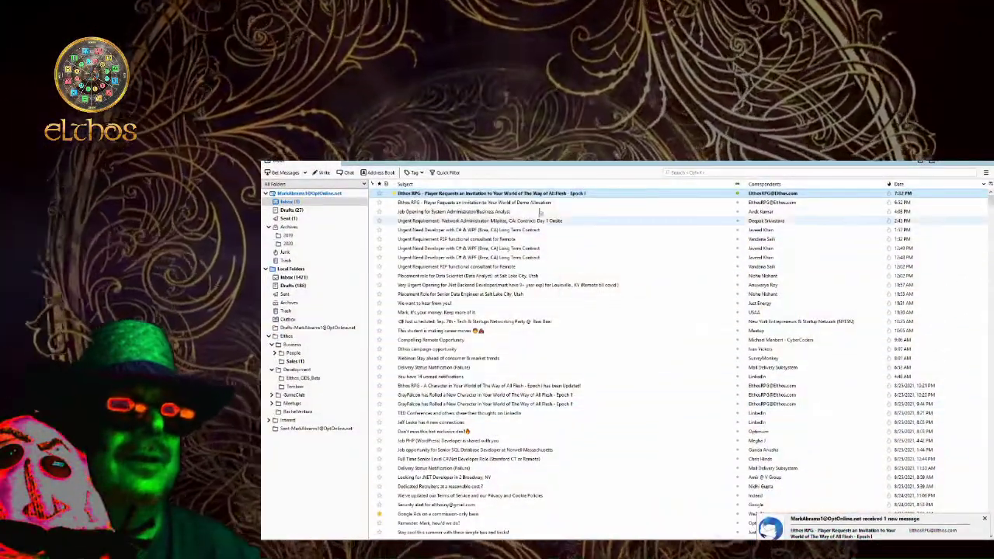
key(Return)
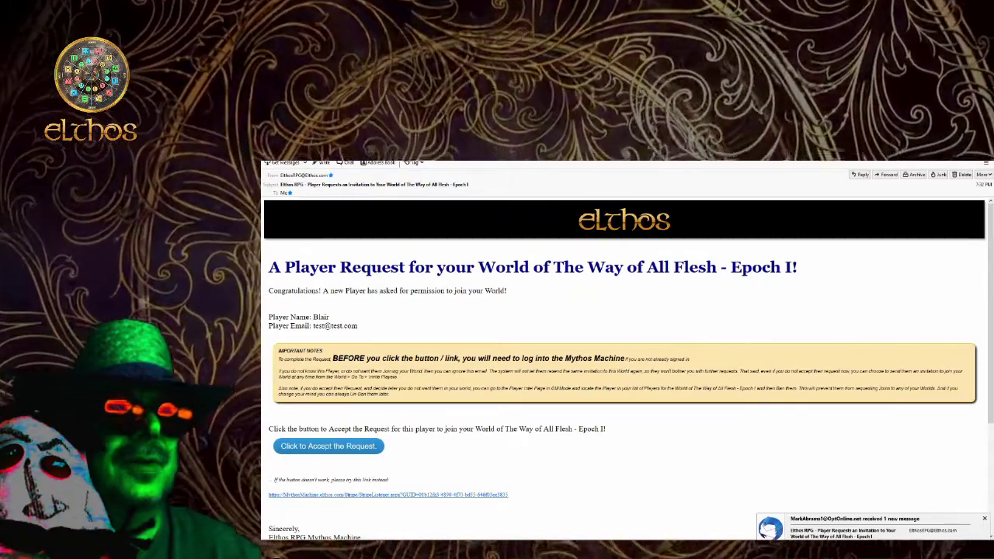
drag(332, 358, 633, 359)
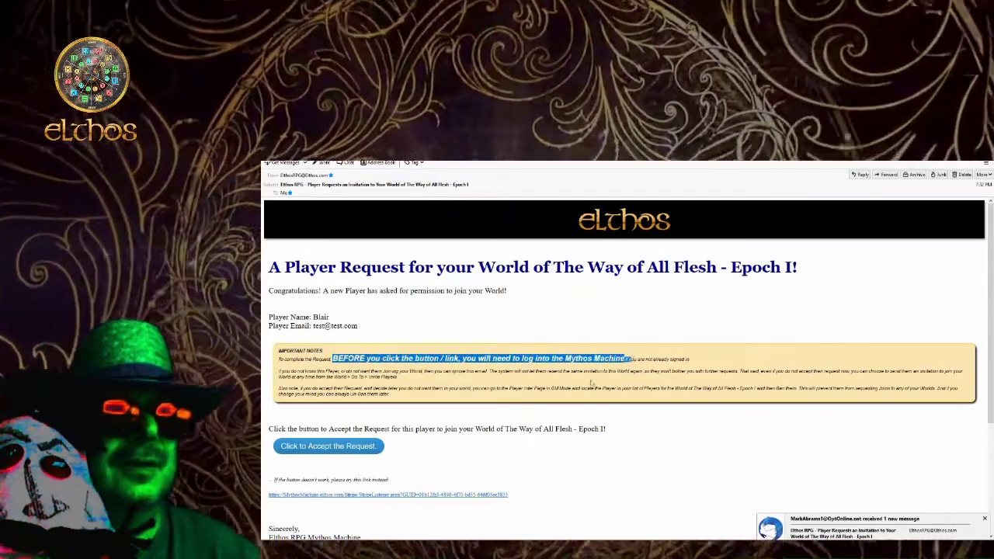
click(592, 383)
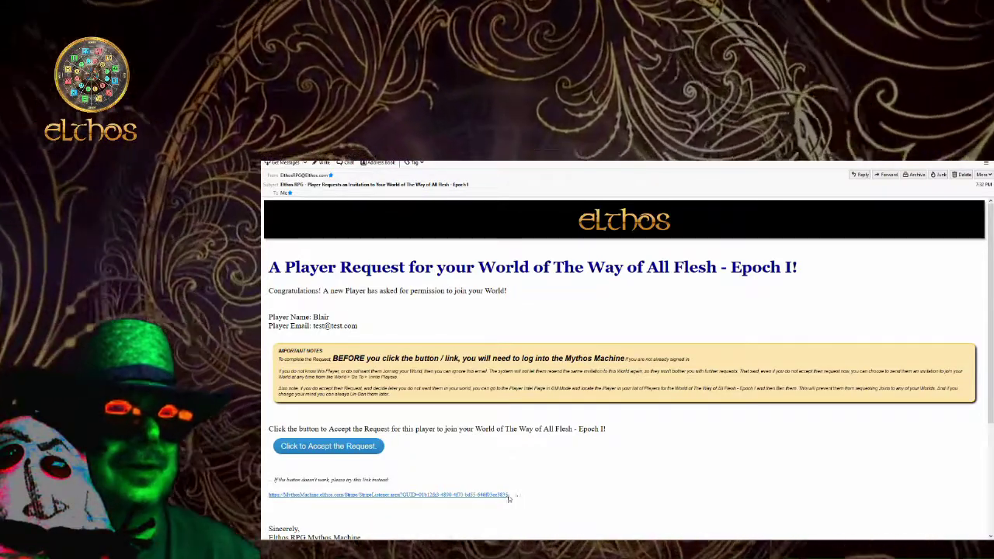
drag(509, 497, 269, 494)
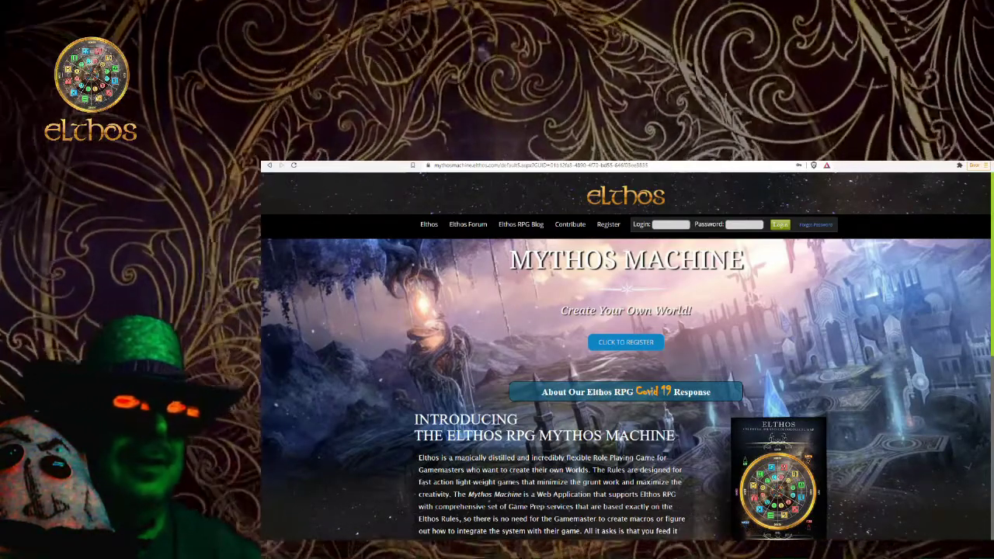
Switch back to the player's Remote Desktop session showing the Player Information page
mouse_move(578, 553)
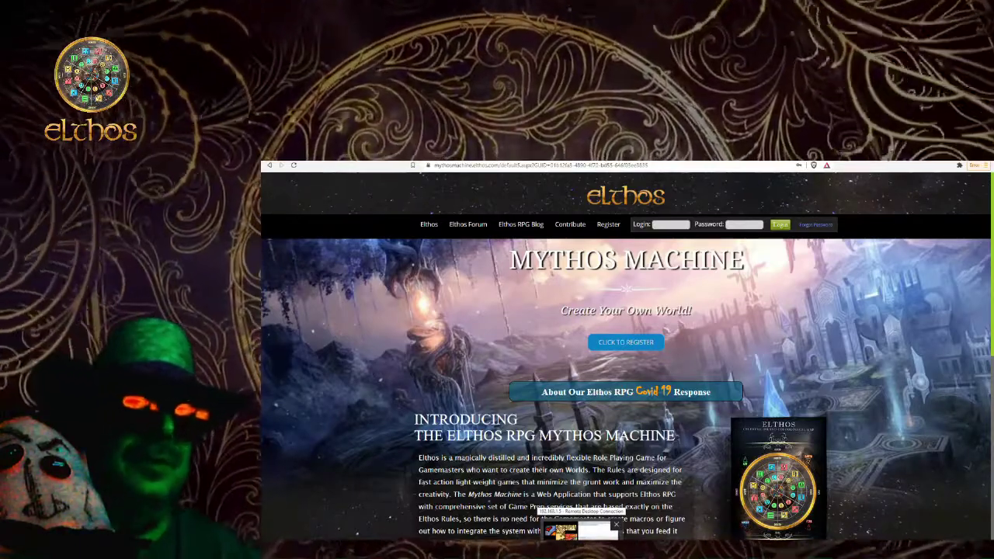
click(594, 532)
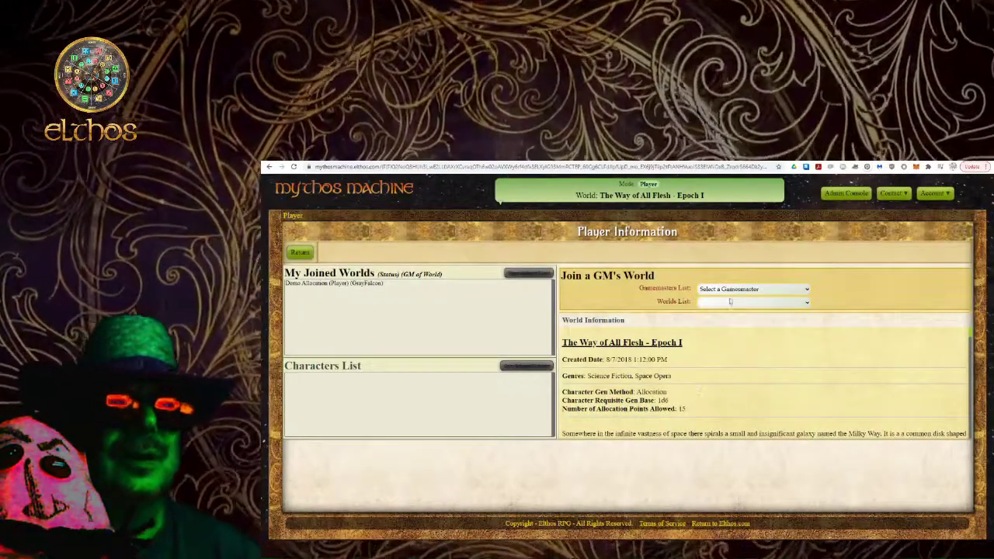
Select the gamemaster and The Way of All Flesh - Epoch I in the Gamemasters and Worlds lists
click(734, 289)
click(735, 292)
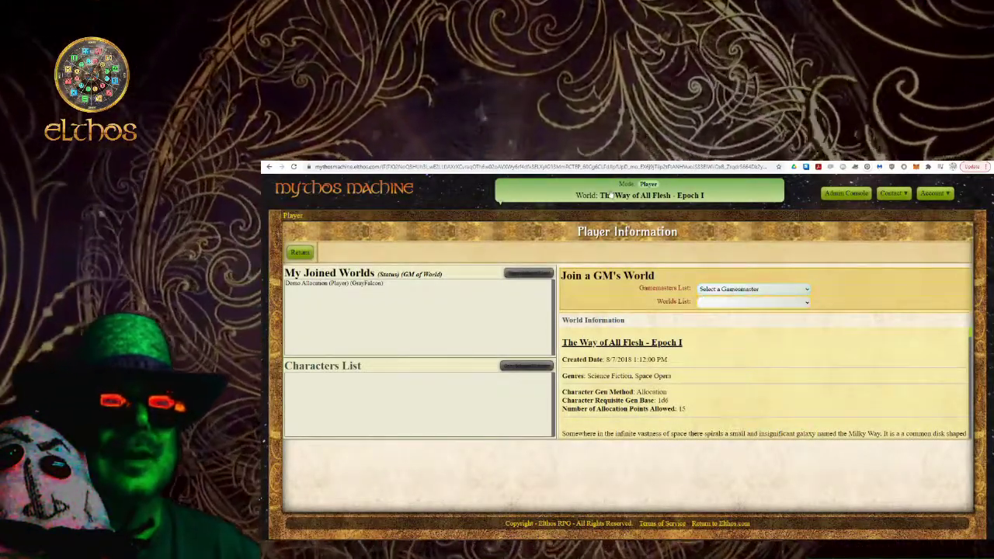
click(748, 292)
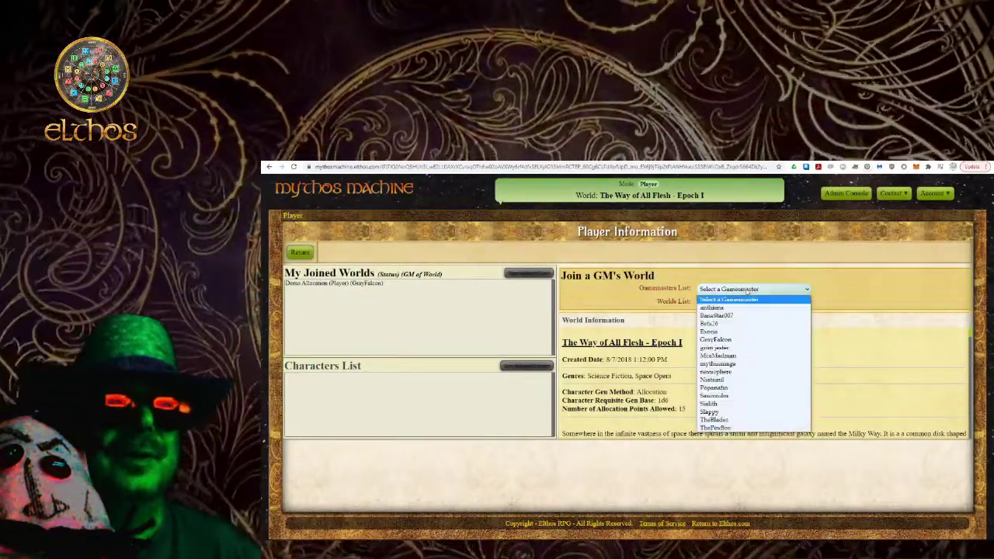
click(716, 339)
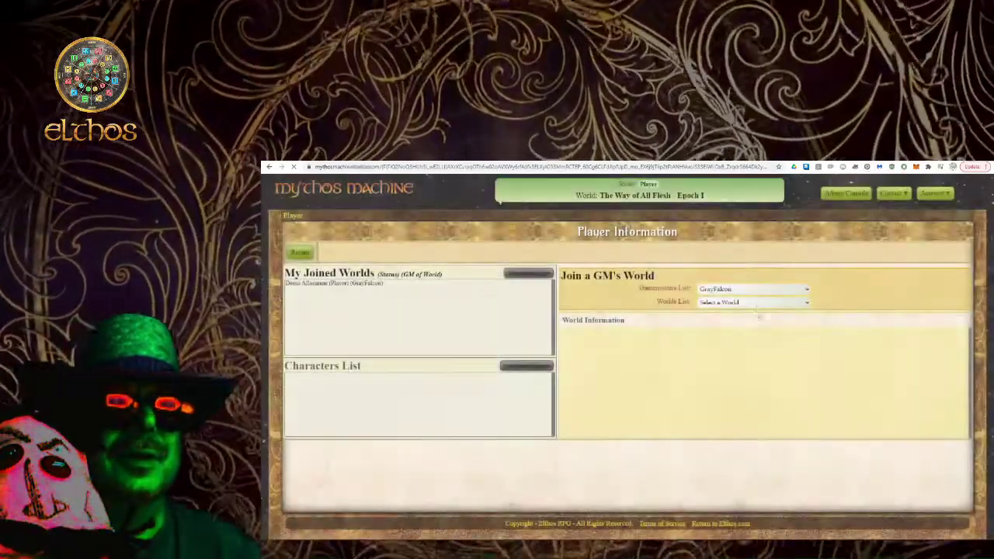
click(753, 302)
click(738, 345)
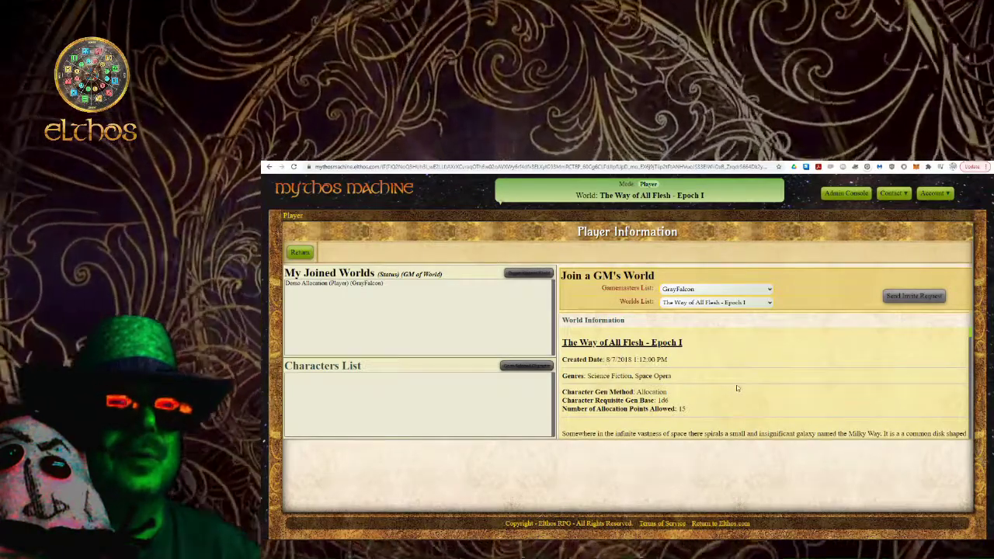
Scroll the World Information panel through the house rules, including space combat and AI conflict resolution
scroll(738, 388, down, 3)
scroll(682, 379, up, 3)
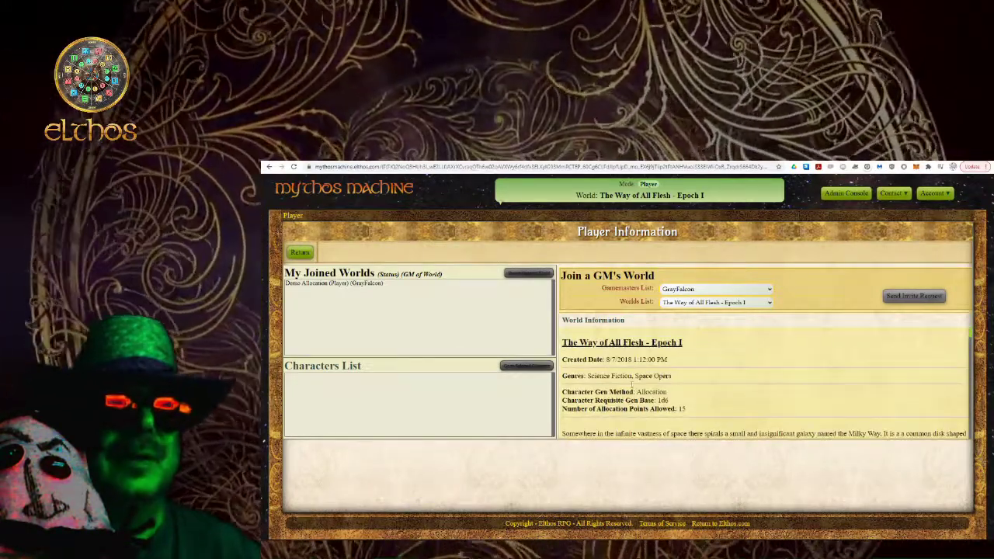
scroll(771, 383, down, 4)
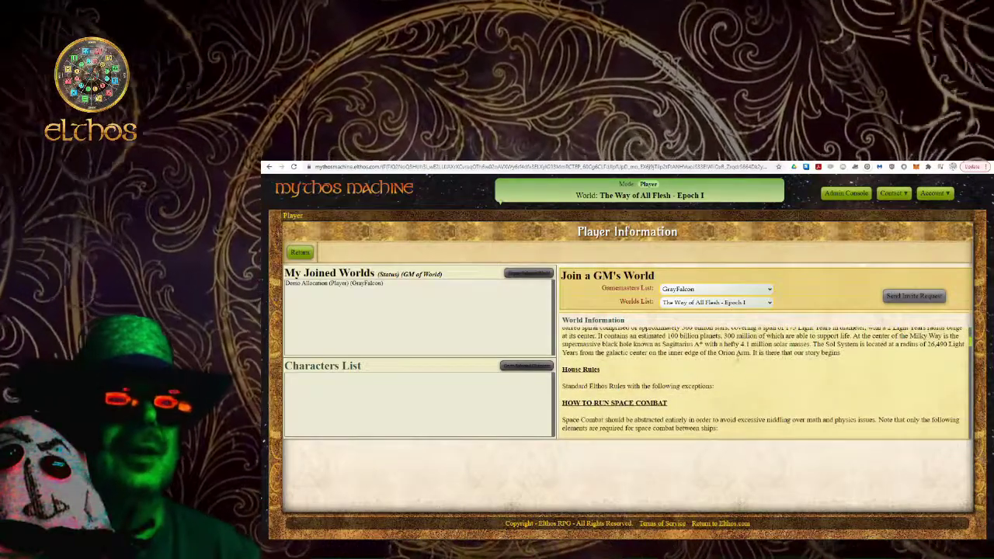
scroll(816, 376, down, 6)
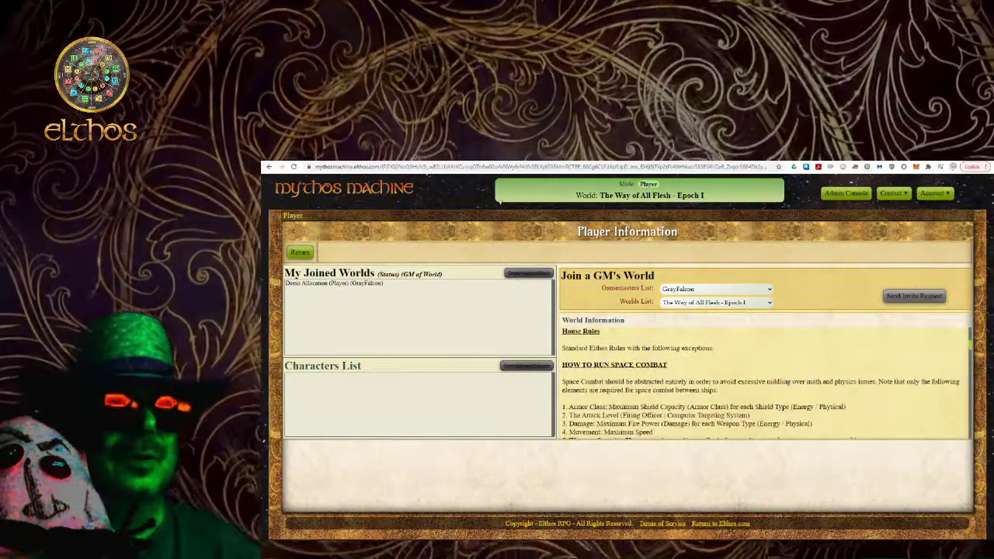
scroll(730, 379, down, 8)
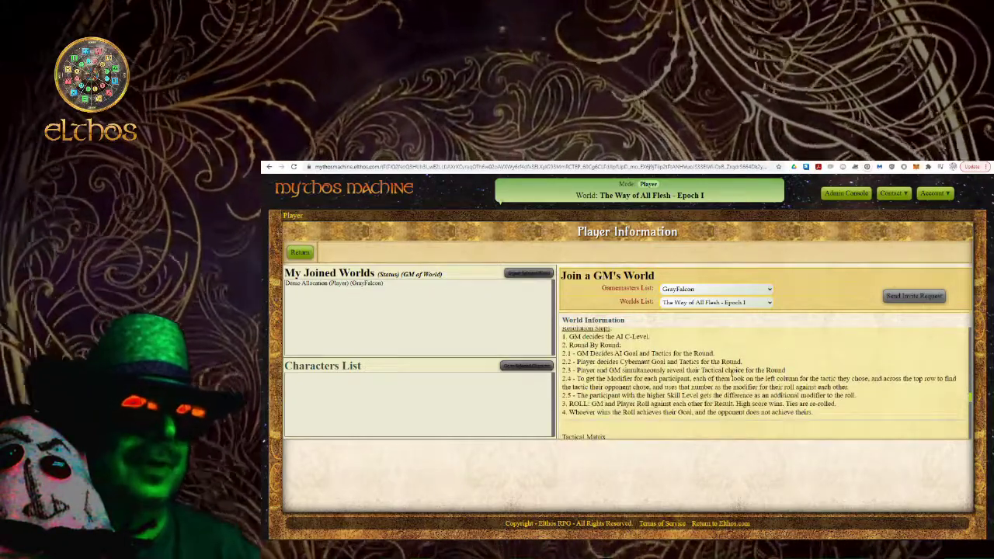
scroll(730, 375, up, 10)
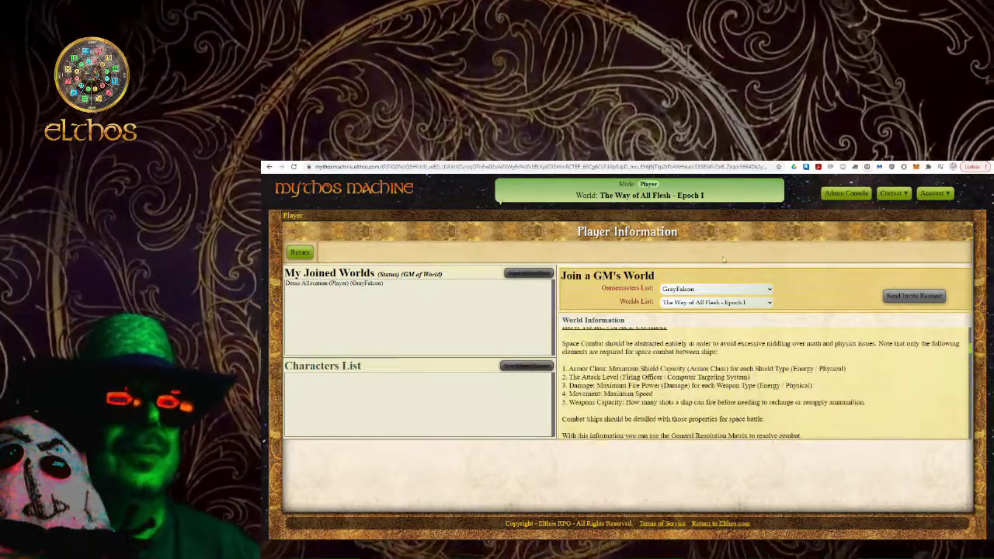
Return from the Player Information page and view About This World in World Information
click(305, 253)
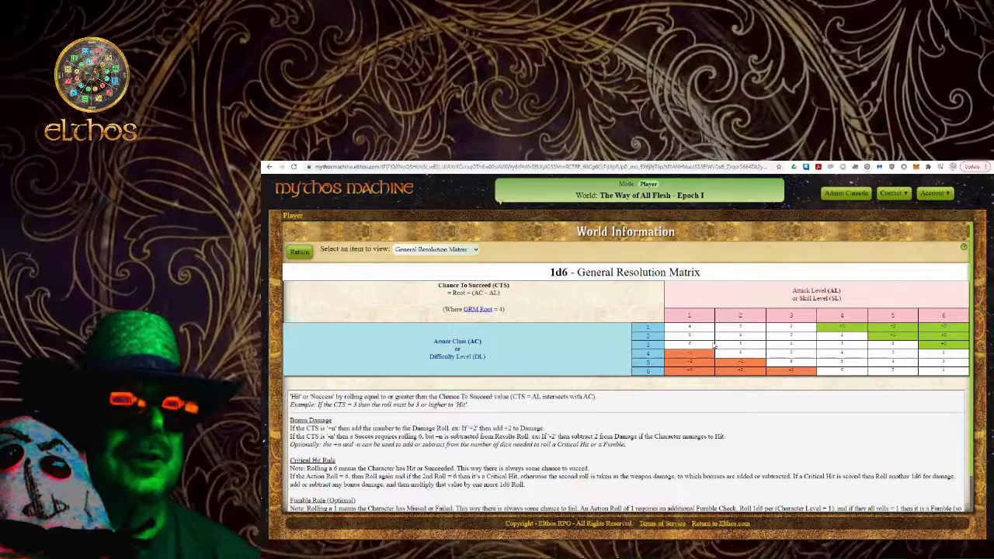
click(470, 250)
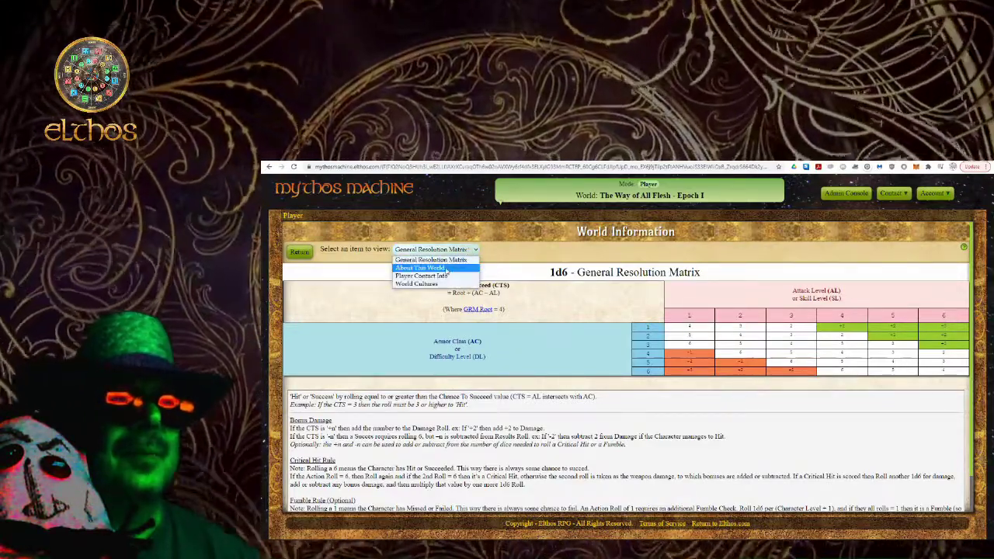
click(448, 268)
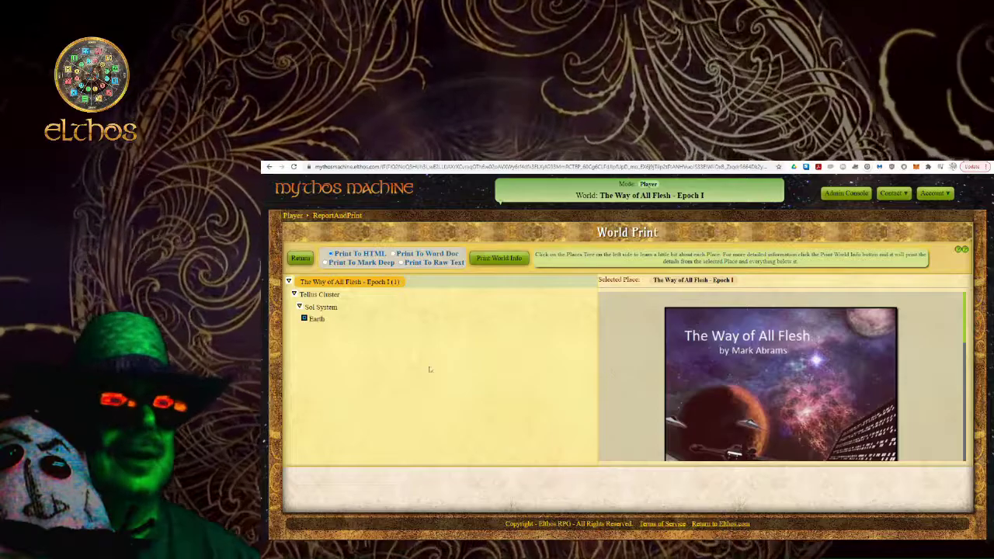
View the Tellus Cluster and Sol System descriptions, then go back to the world overview
click(311, 297)
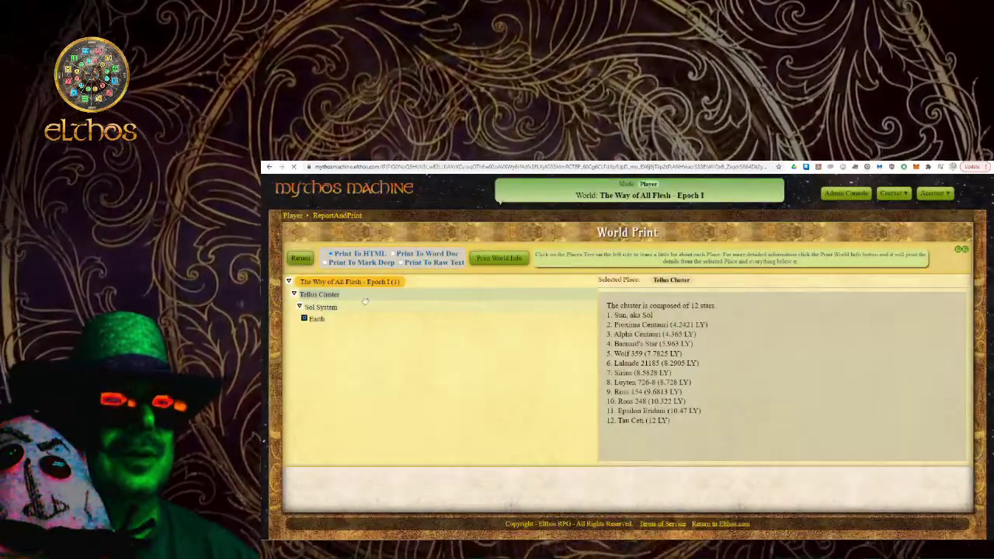
click(365, 303)
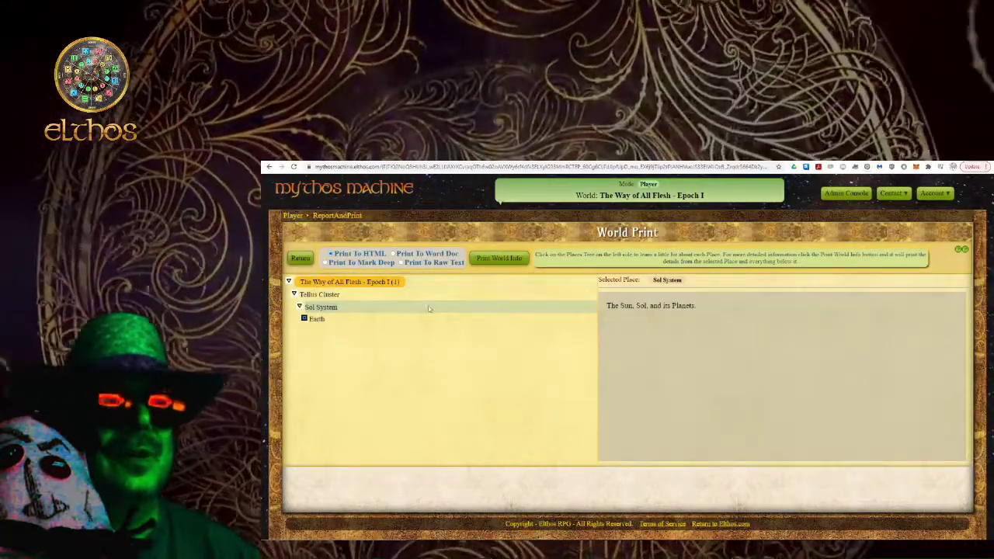
click(362, 293)
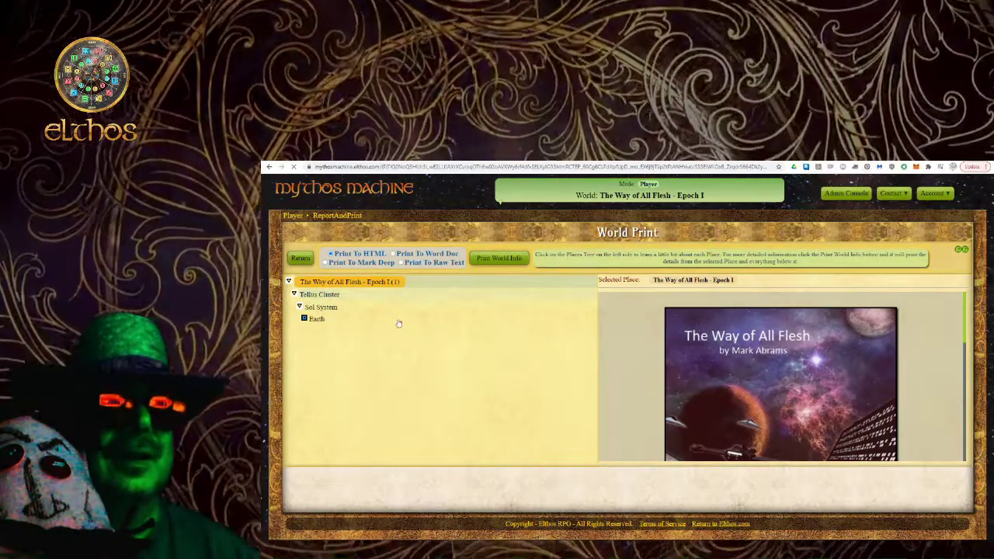
Open Earth via Tellus Cluster and Sol System and scroll through its description
click(325, 294)
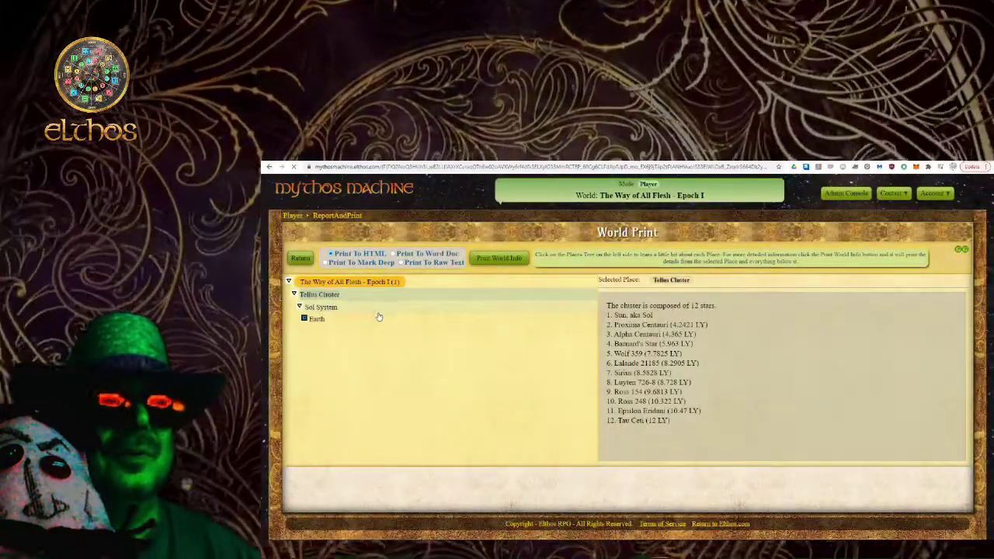
click(376, 312)
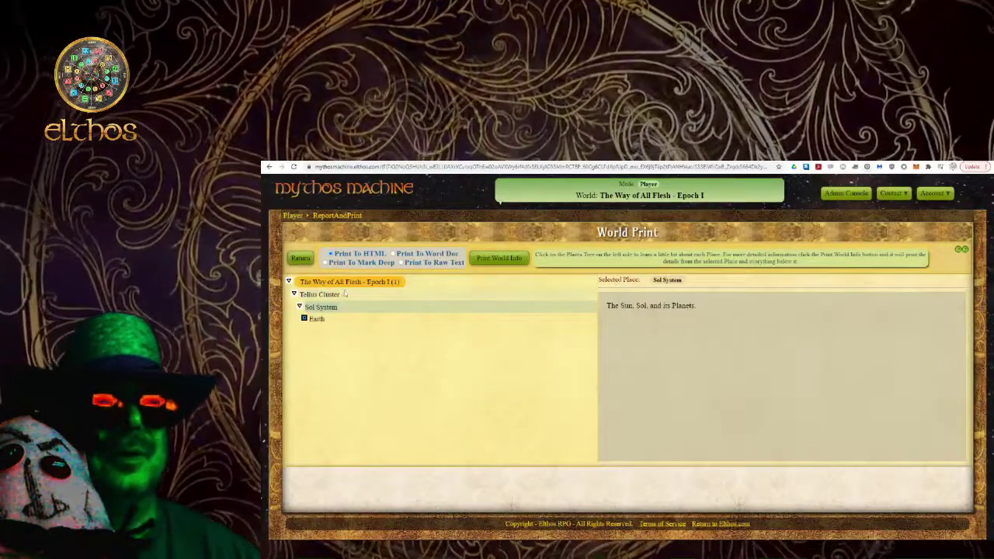
click(317, 319)
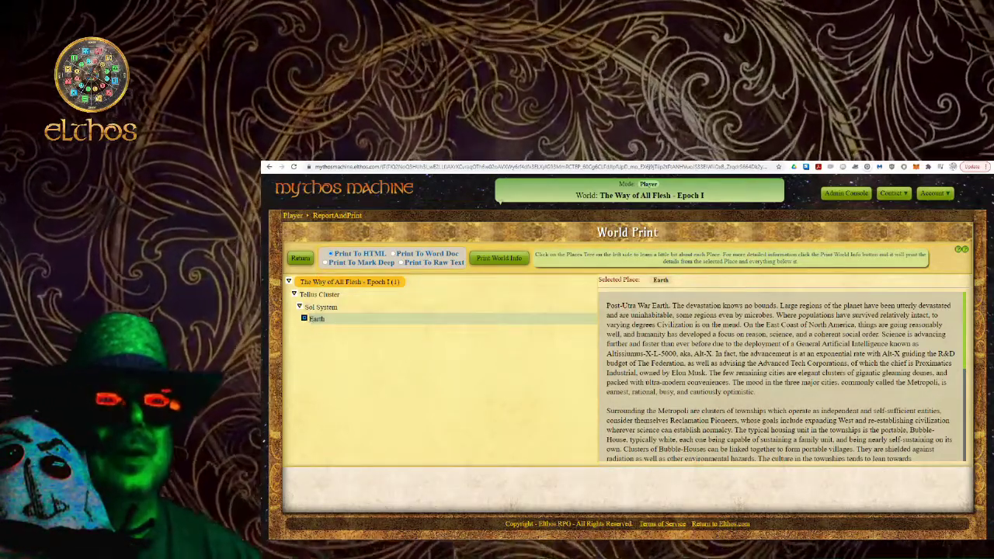
scroll(690, 361, down, 5)
scroll(689, 365, up, 5)
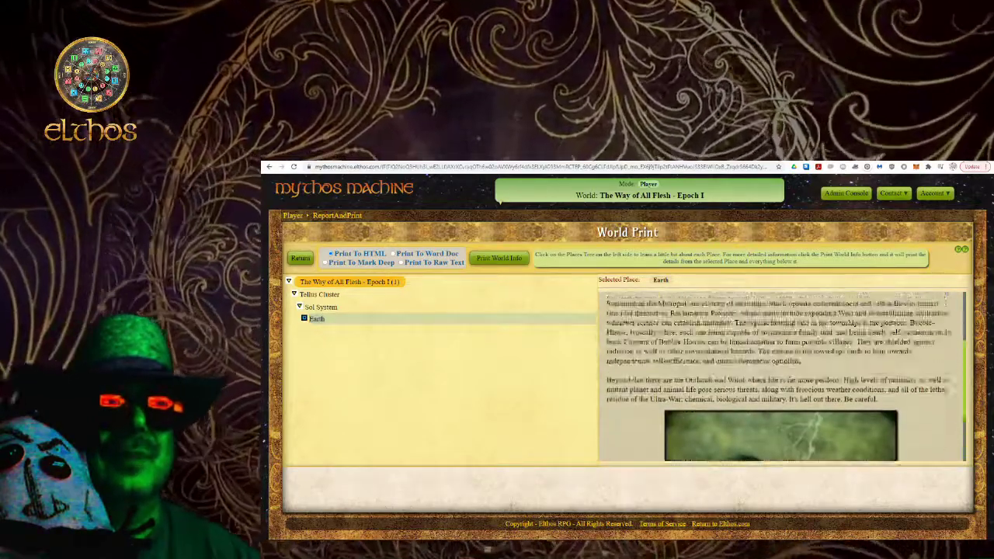
scroll(688, 363, down, 5)
scroll(680, 362, up, 8)
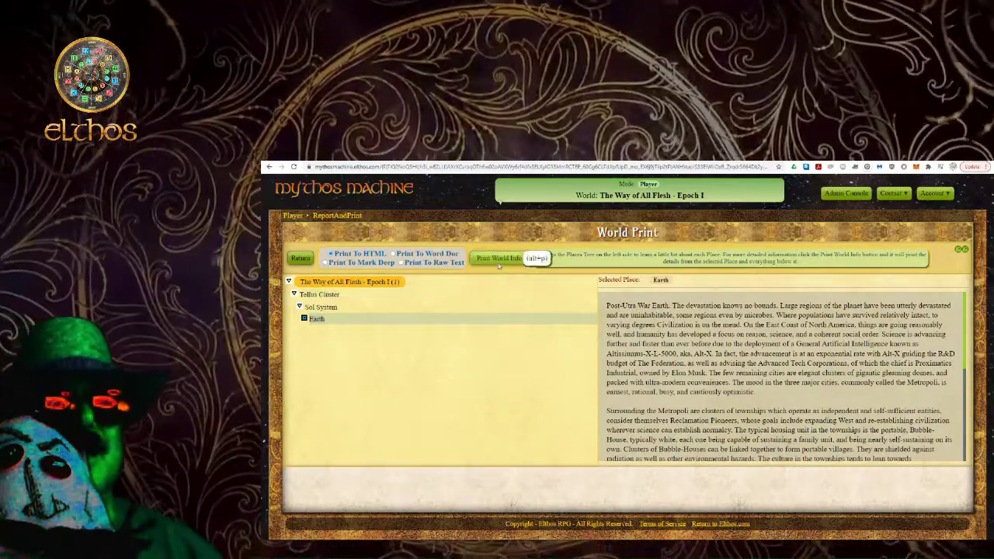
Generate the Earth print report with Append House Rules ticked
click(500, 258)
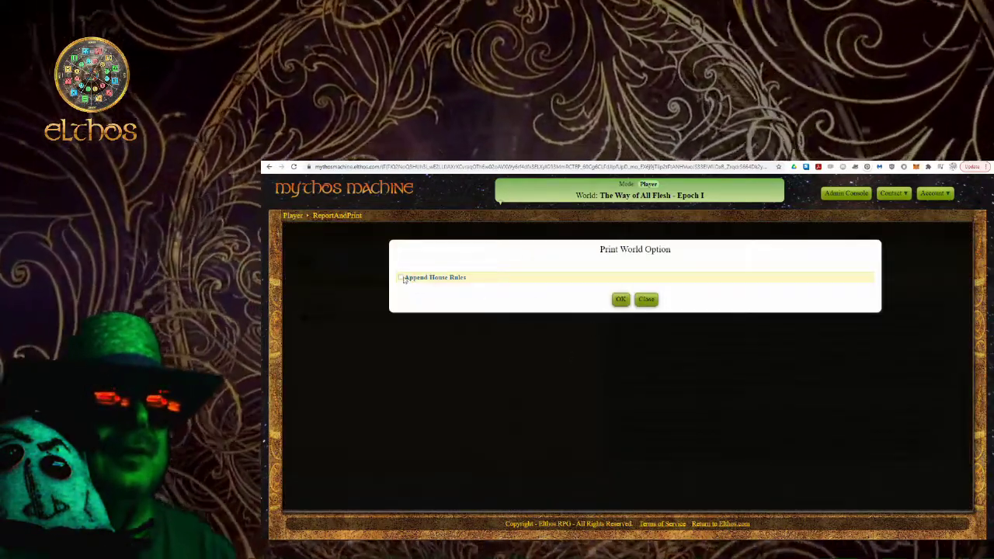
click(401, 277)
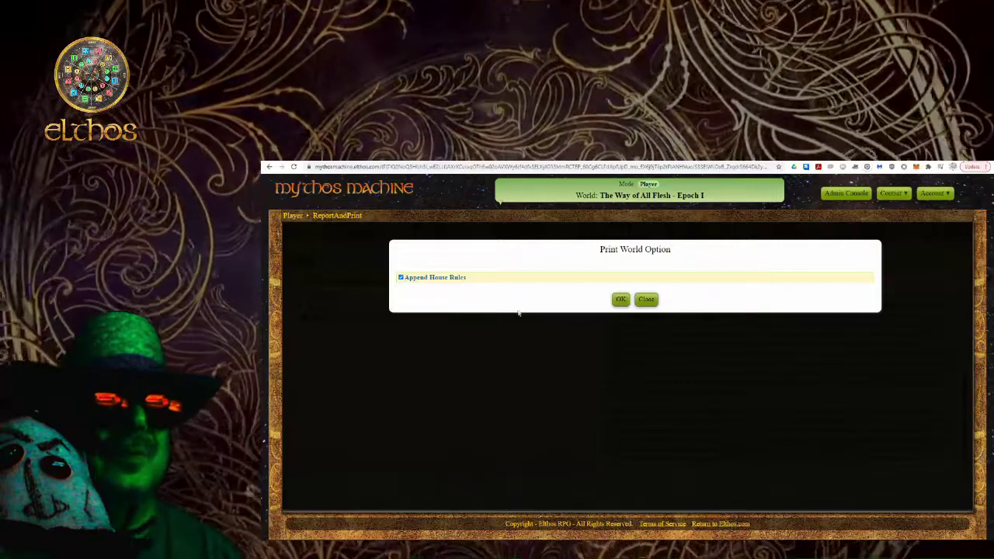
click(621, 300)
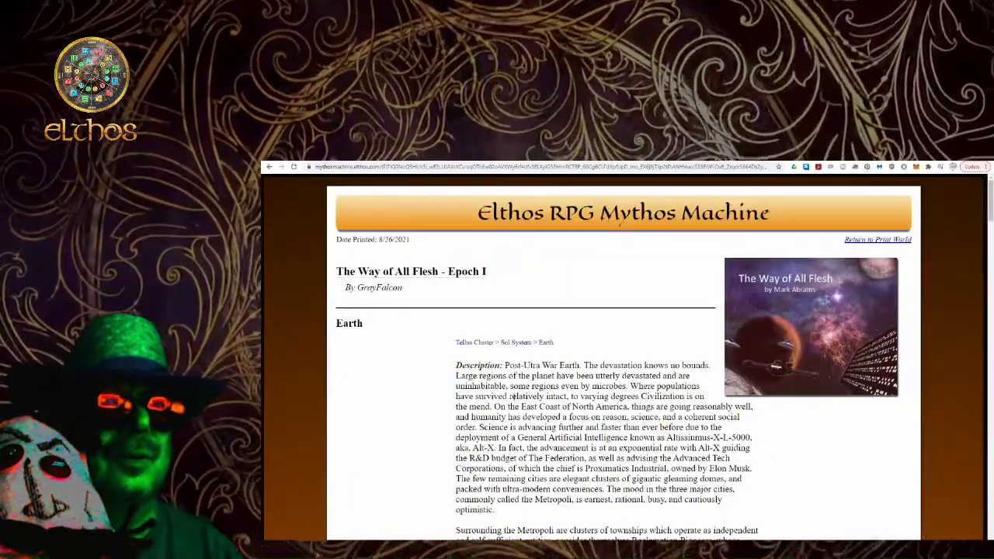
Scroll through the Earth report, past the Scintillating Sky picture, down to the house rules
scroll(513, 396, down, 4)
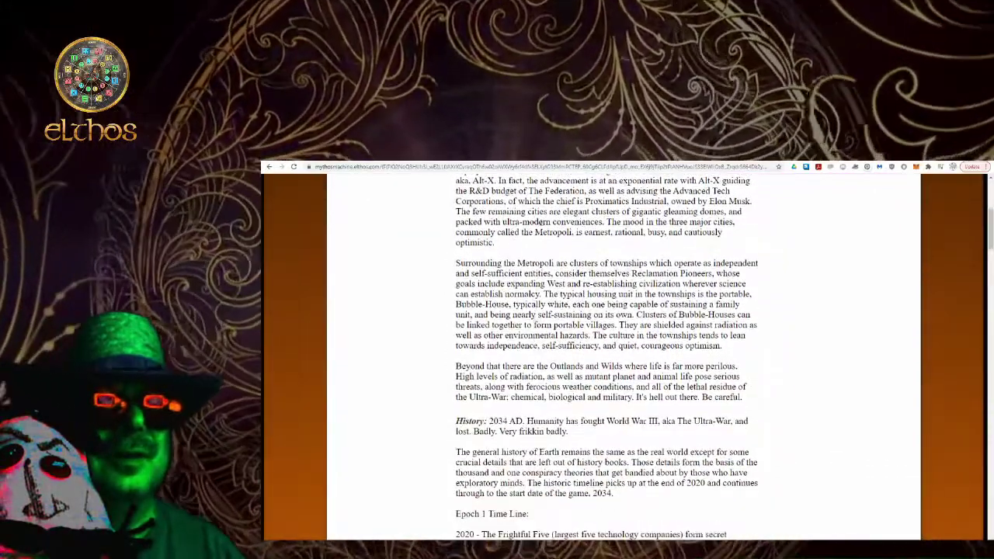
scroll(598, 354, down, 2)
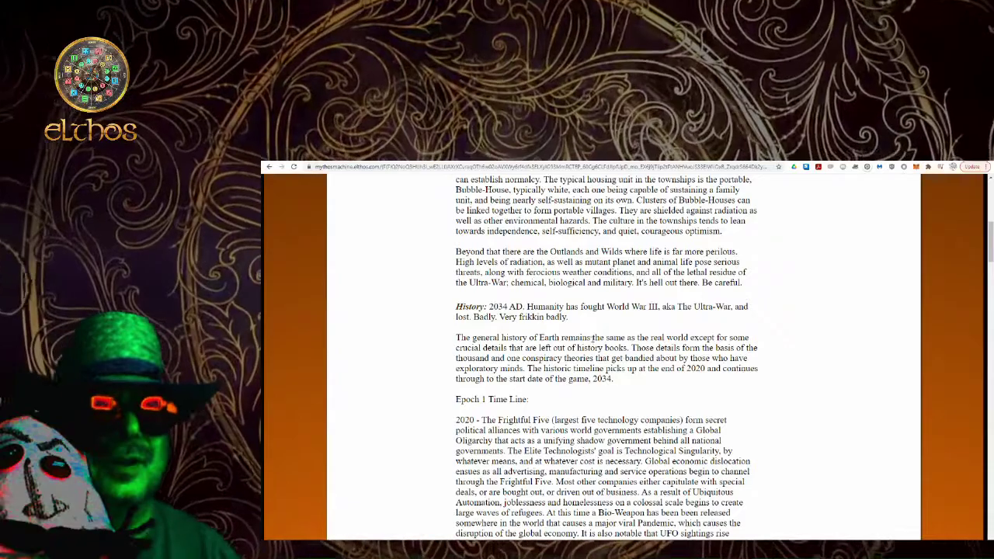
scroll(604, 349, down, 4)
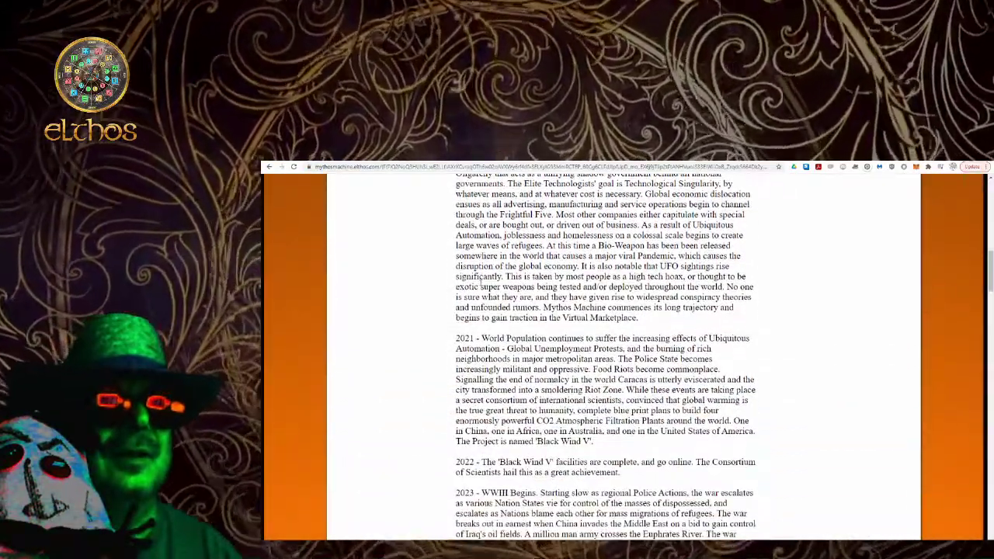
scroll(548, 332, down, 1)
scroll(548, 331, down, 5)
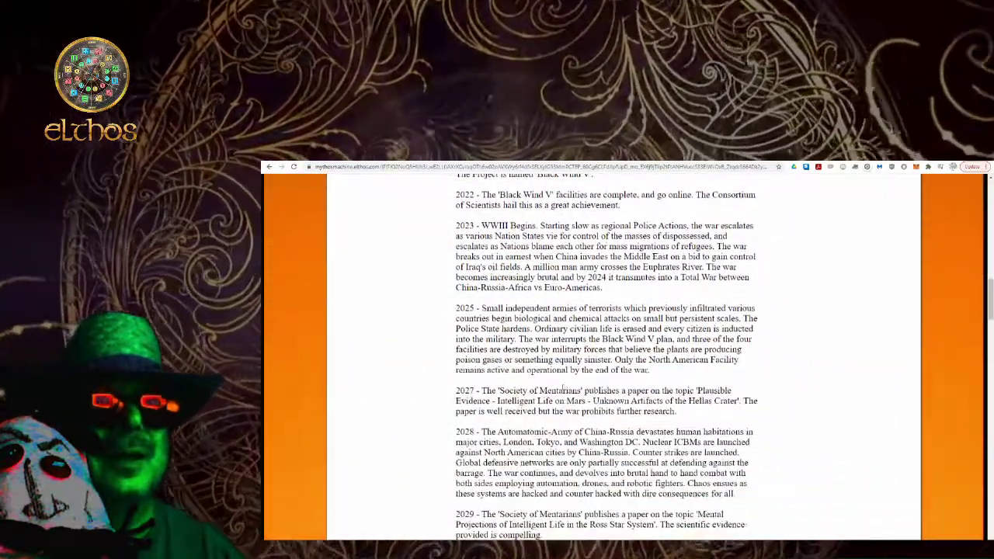
scroll(481, 345, down, 13)
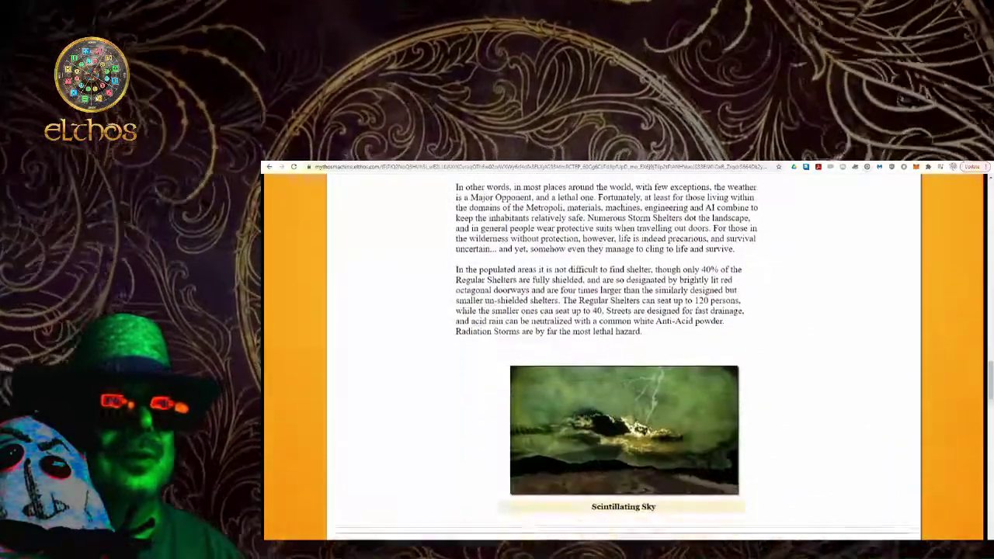
scroll(481, 345, up, 3)
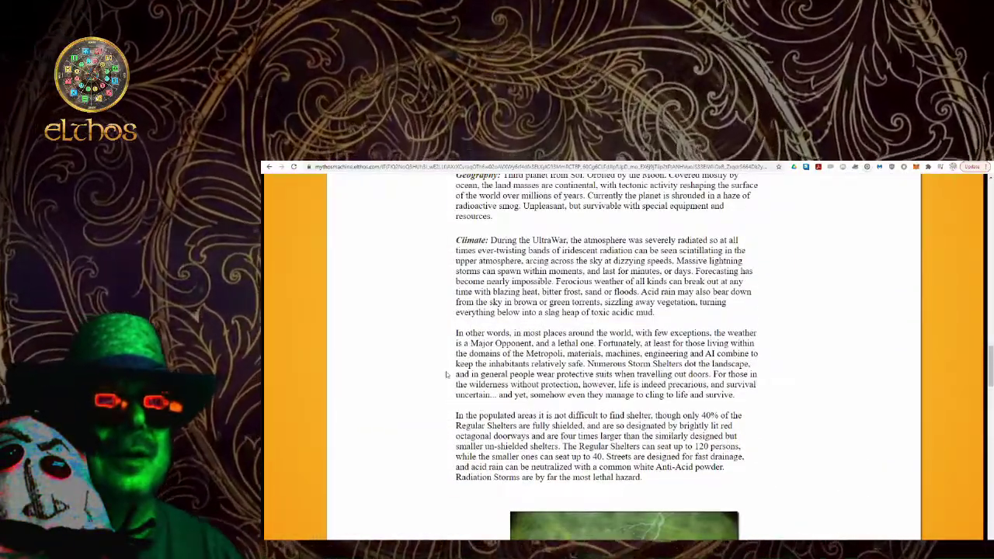
scroll(588, 394, down, 5)
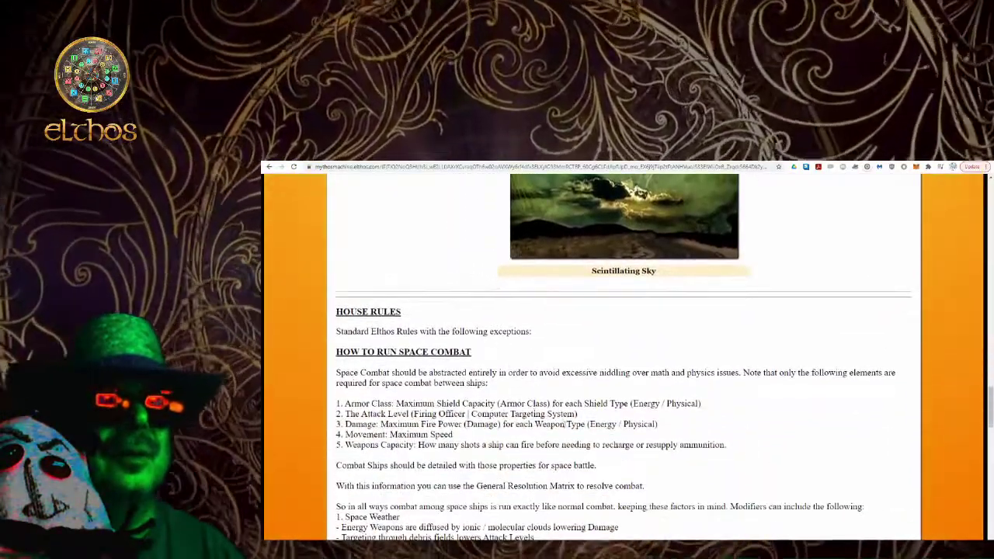
scroll(588, 445, down, 5)
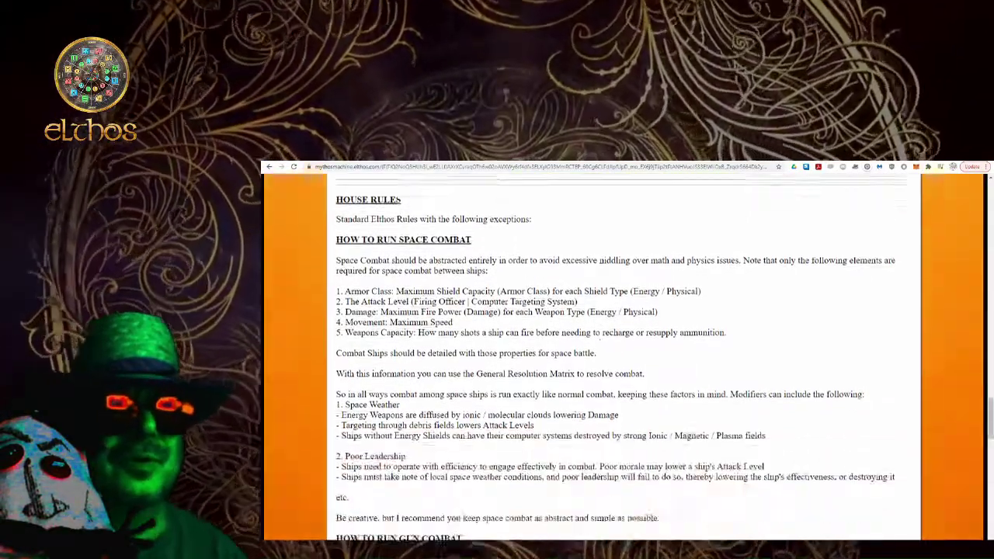
scroll(536, 352, up, 8)
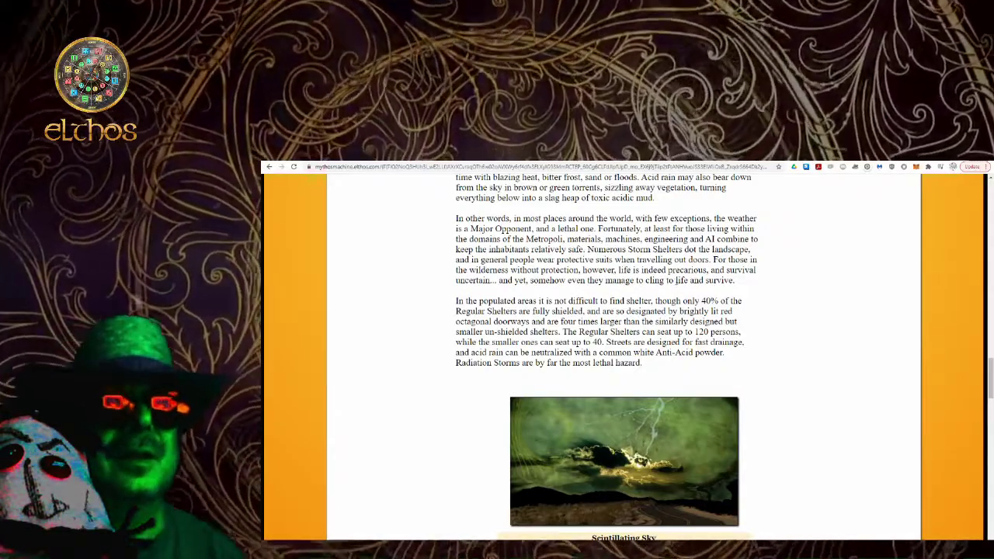
scroll(698, 292, up, 15)
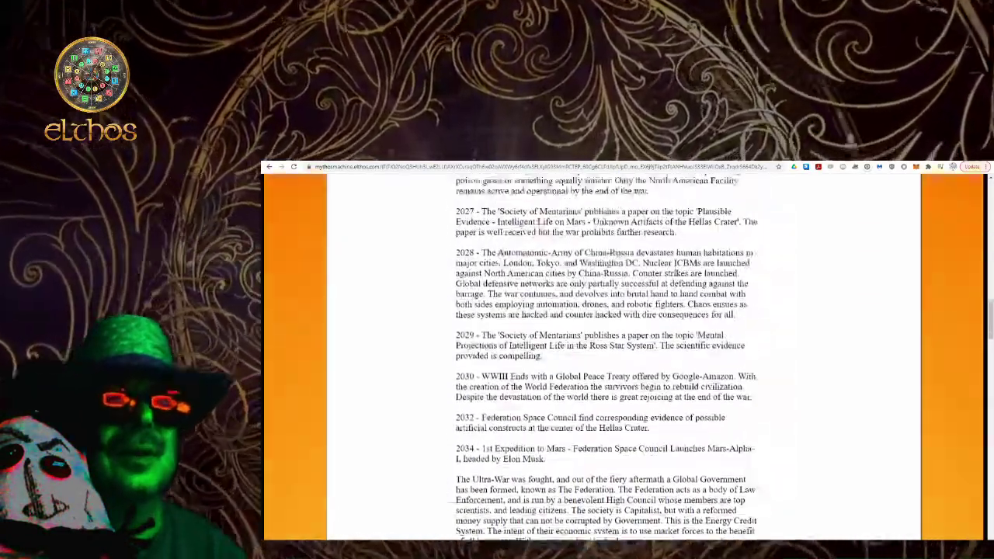
scroll(634, 312, up, 15)
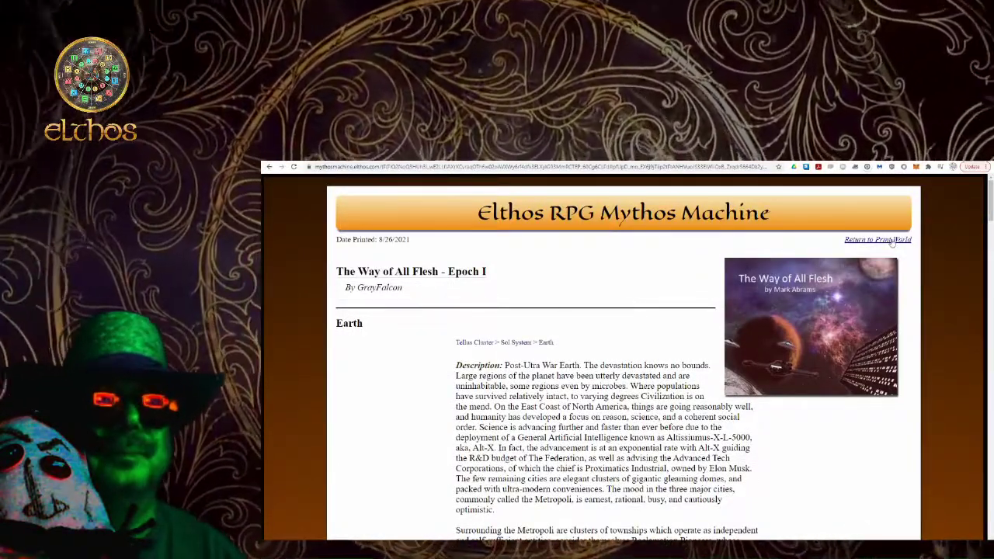
Return to World Print, select The Way of All Flesh - Epoch I, and open Print World Info
click(893, 244)
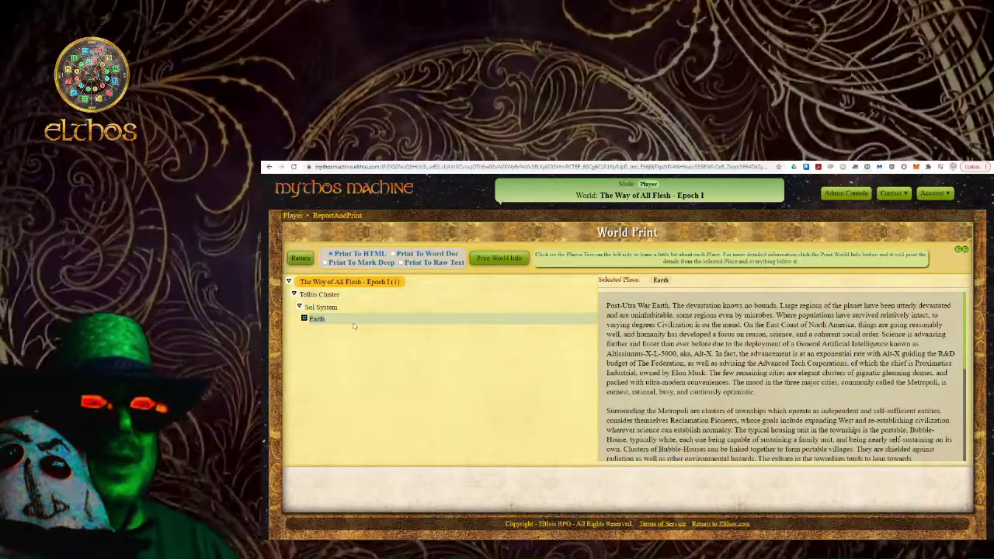
click(337, 284)
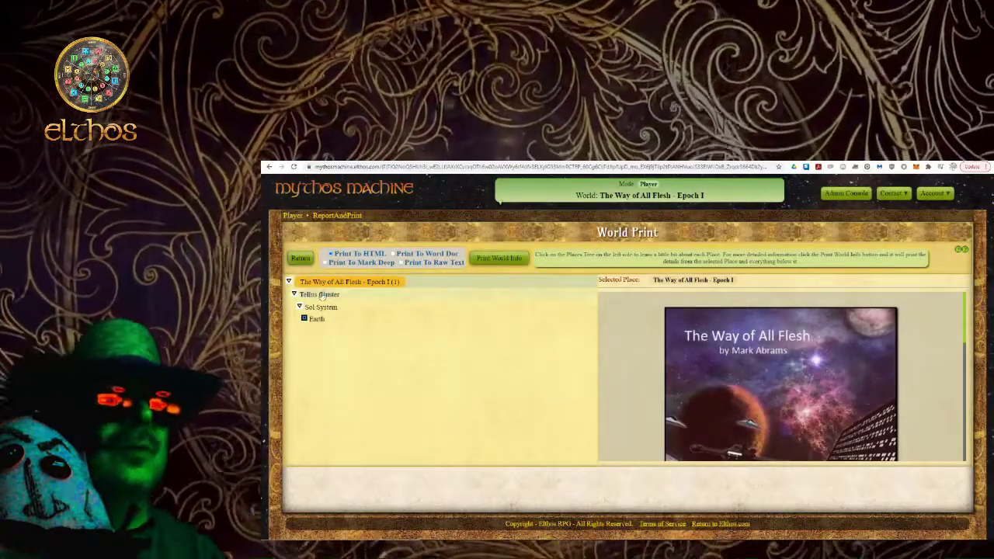
click(321, 296)
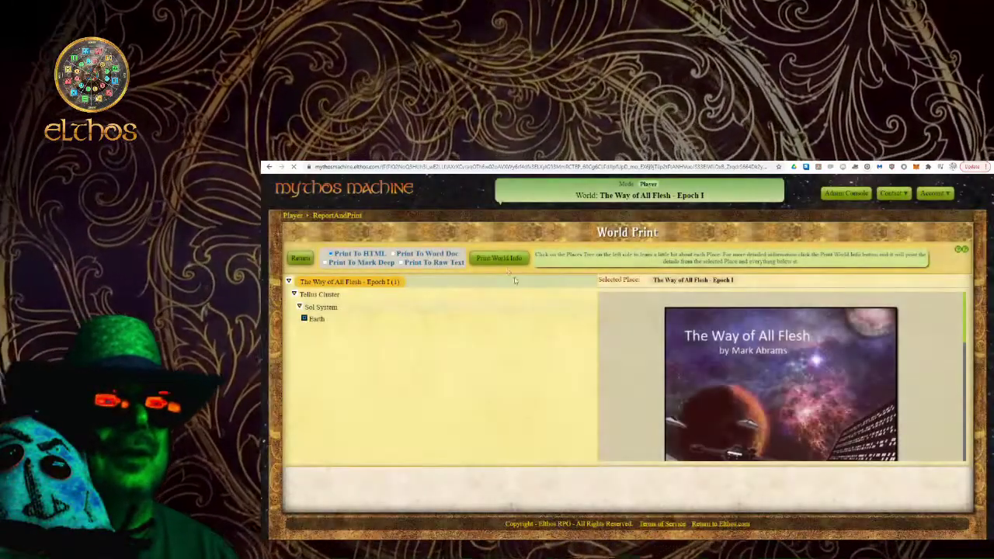
click(499, 258)
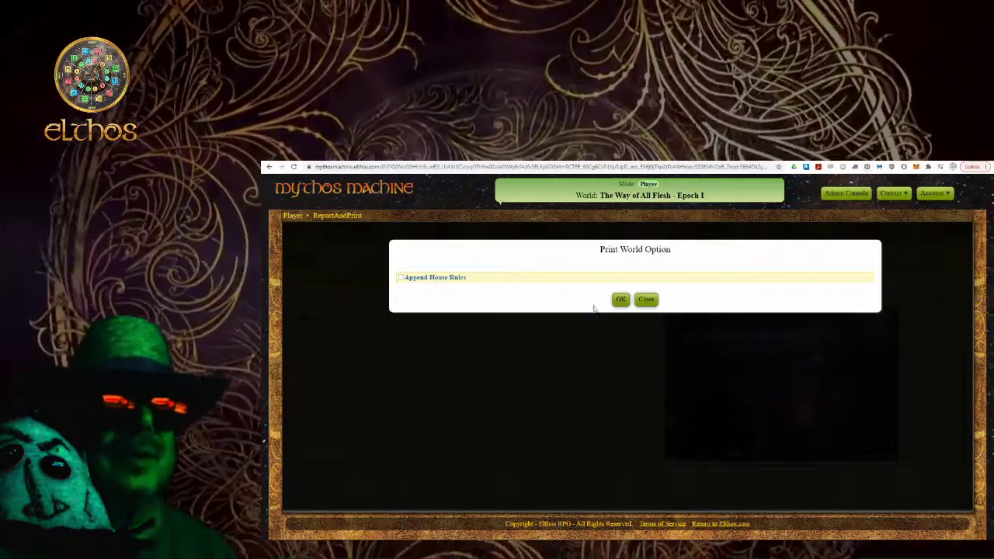
Print the whole-world report without house rules and scroll through Tellus Cluster, Sol System and Earth
click(621, 300)
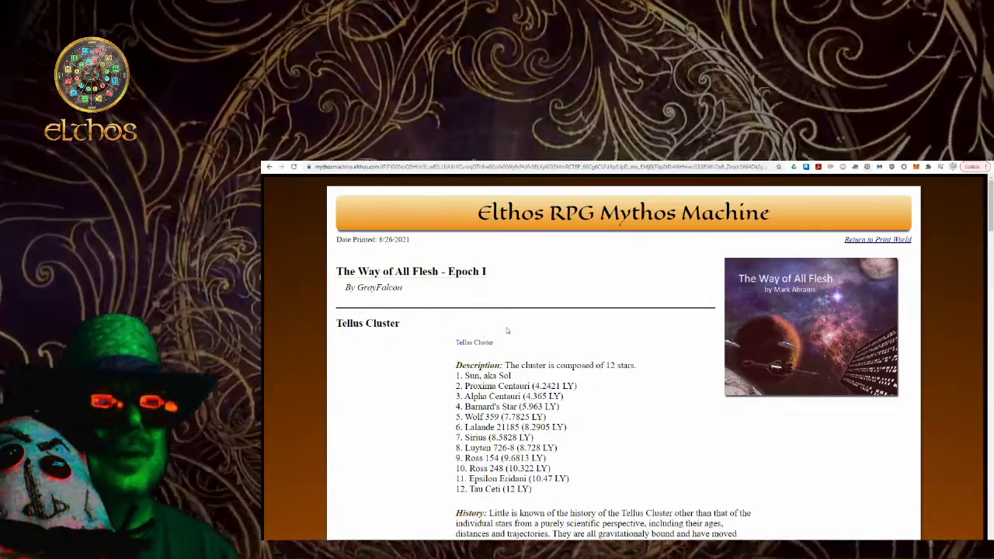
scroll(507, 331, down, 6)
scroll(575, 425, up, 4)
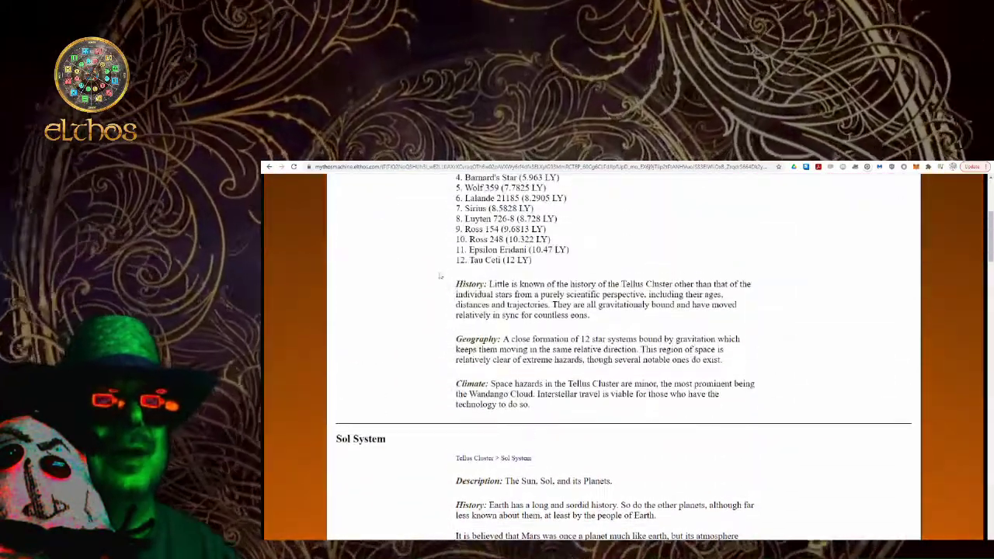
scroll(575, 425, down, 3)
scroll(575, 425, down, 9)
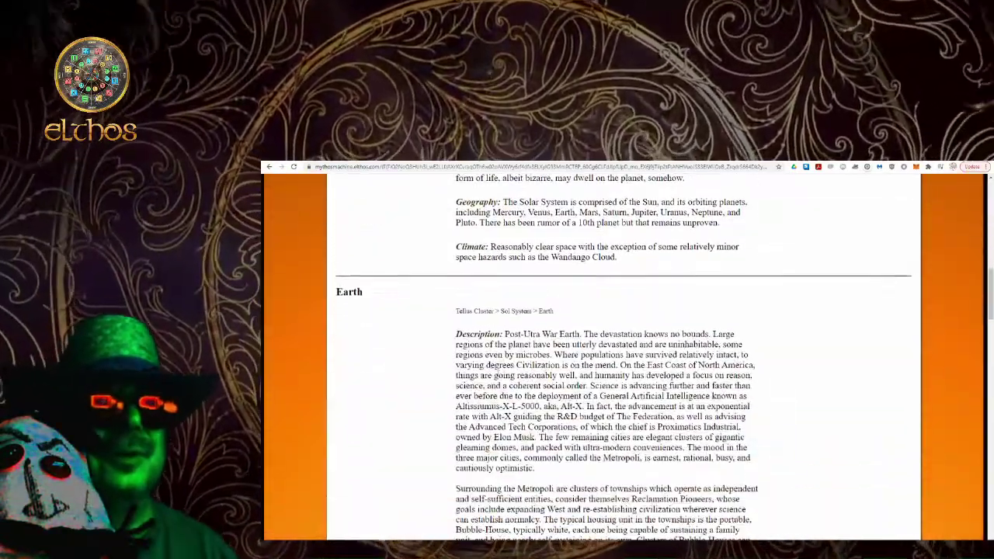
scroll(757, 378, up, 15)
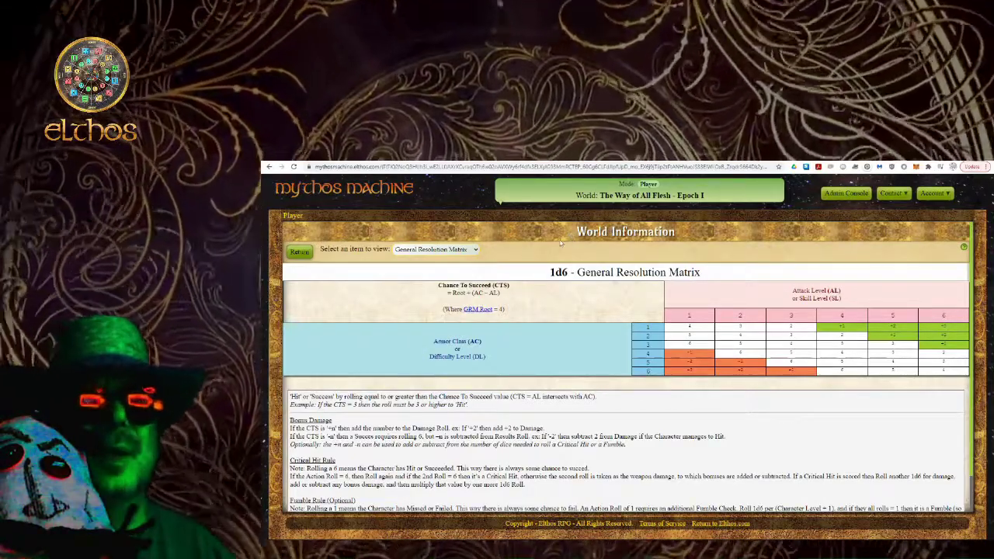
click(466, 249)
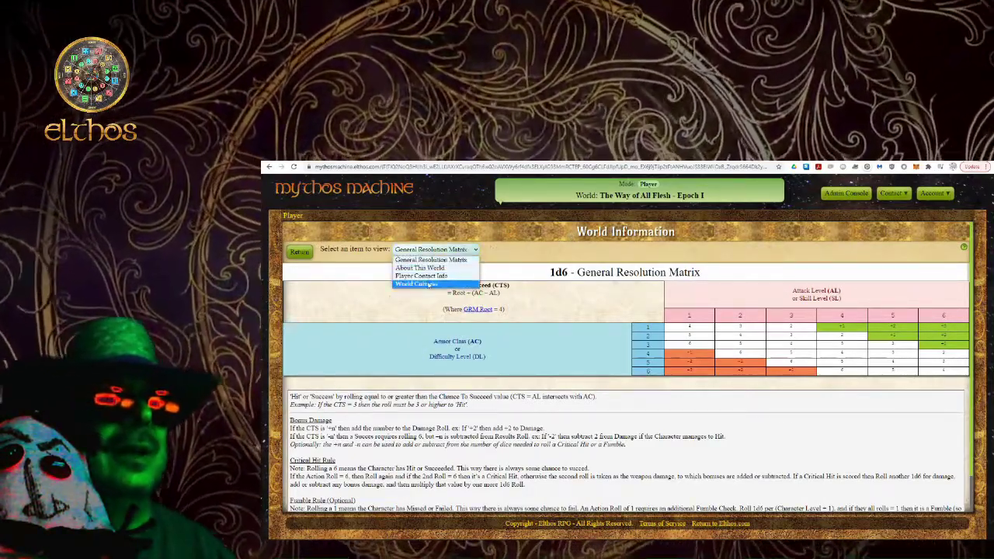
click(439, 284)
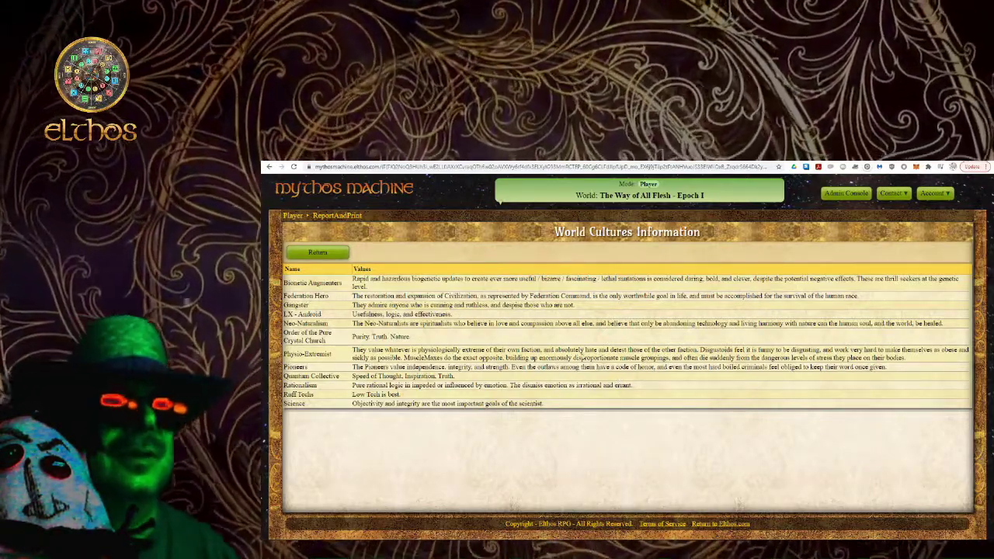
click(326, 252)
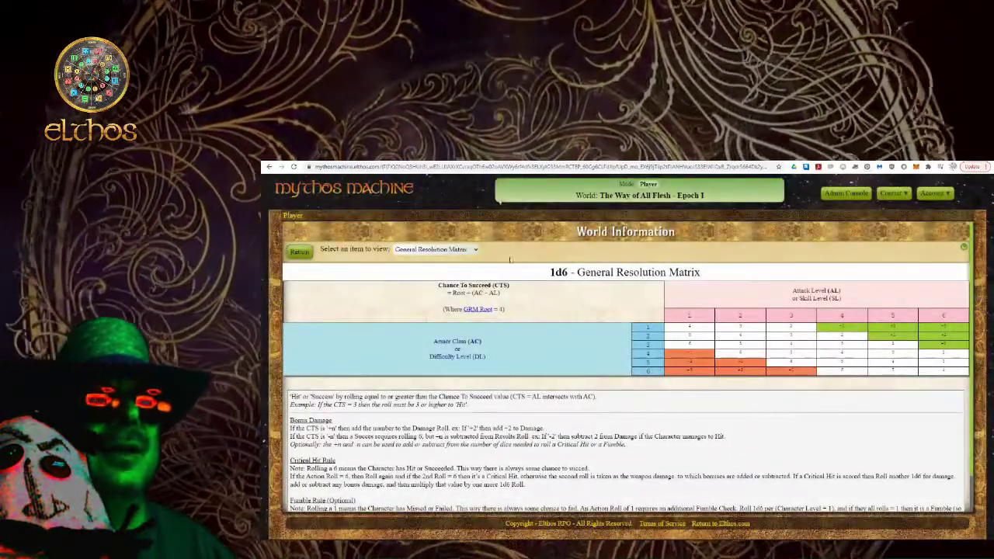
click(469, 248)
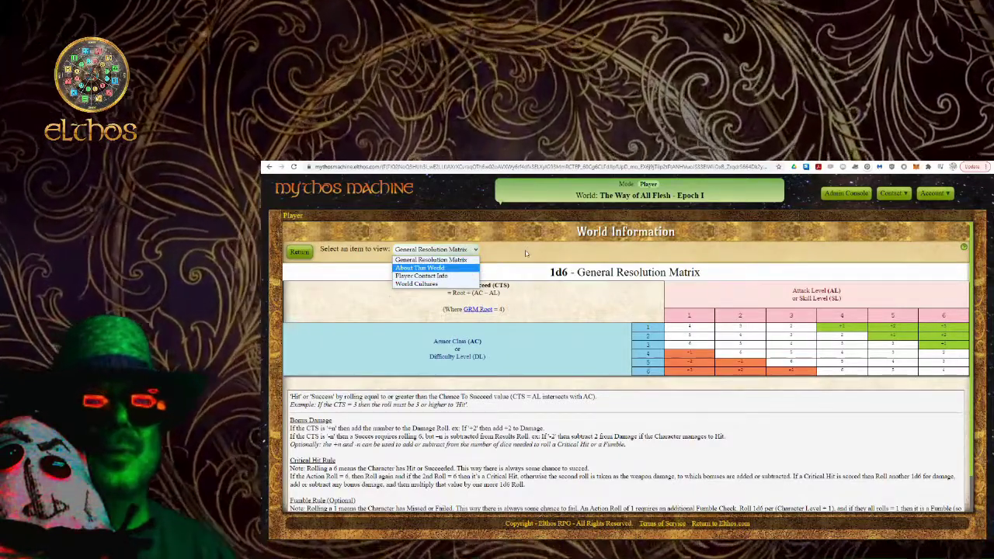
click(525, 253)
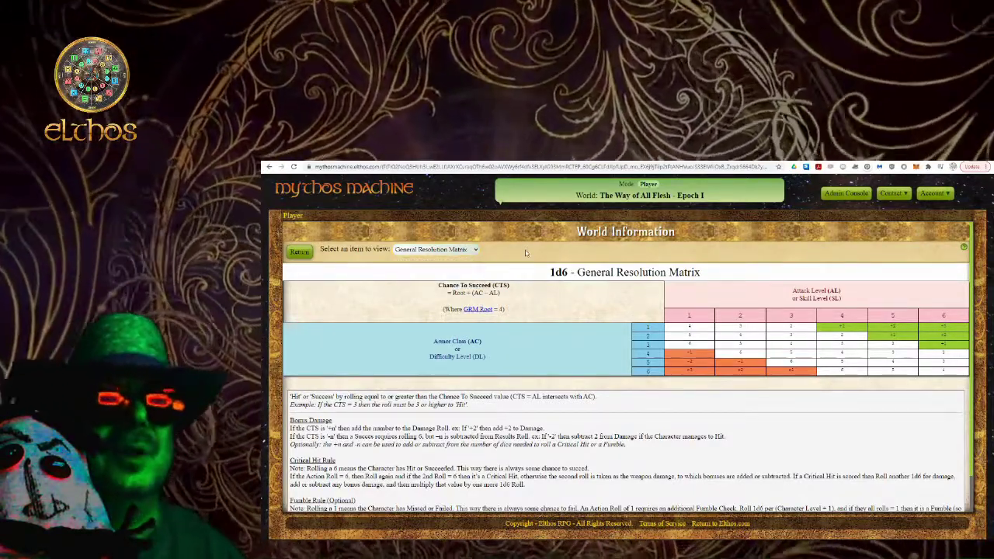